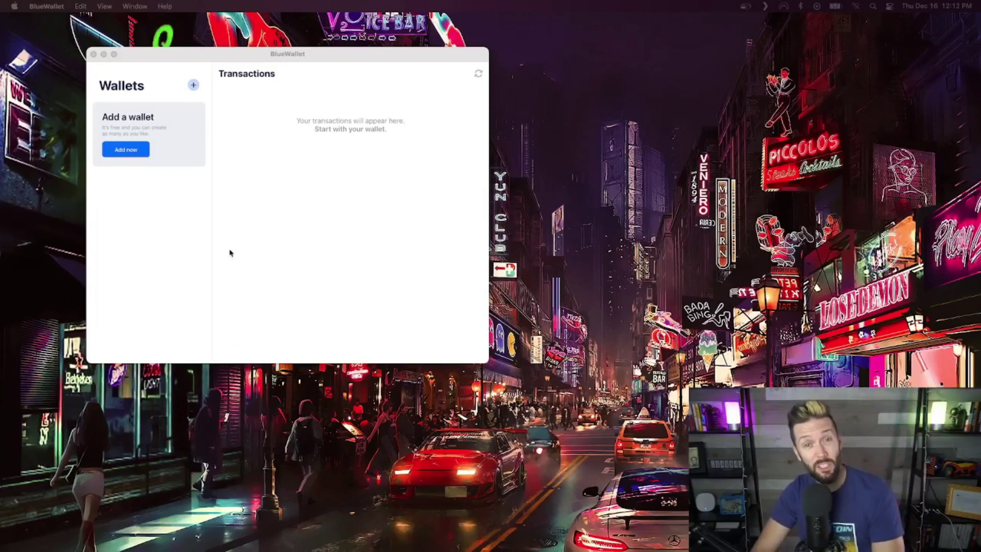
# Step: Create a new Bitcoin wallet with a 12-word seed from the add-wallet form
pyautogui.click(125, 150)
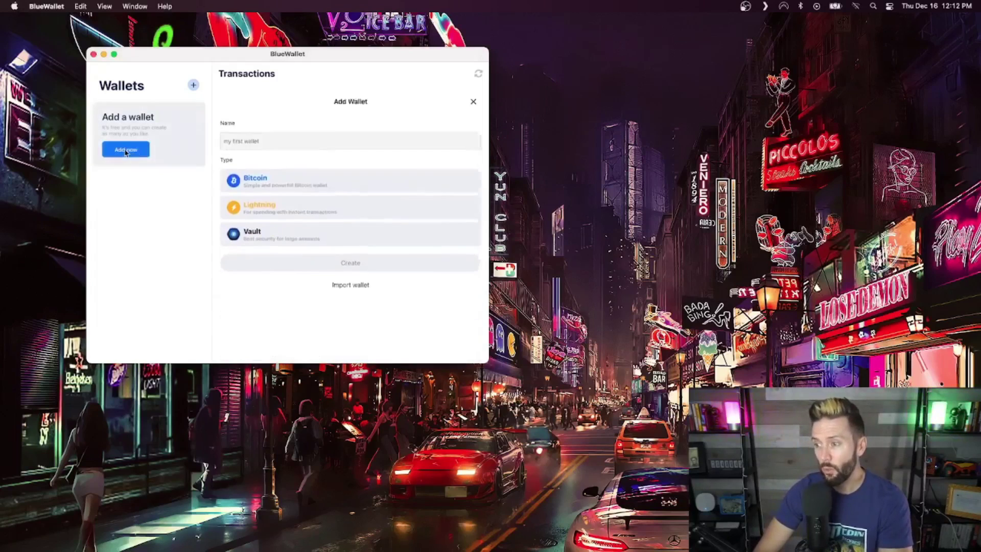
pyautogui.click(312, 151)
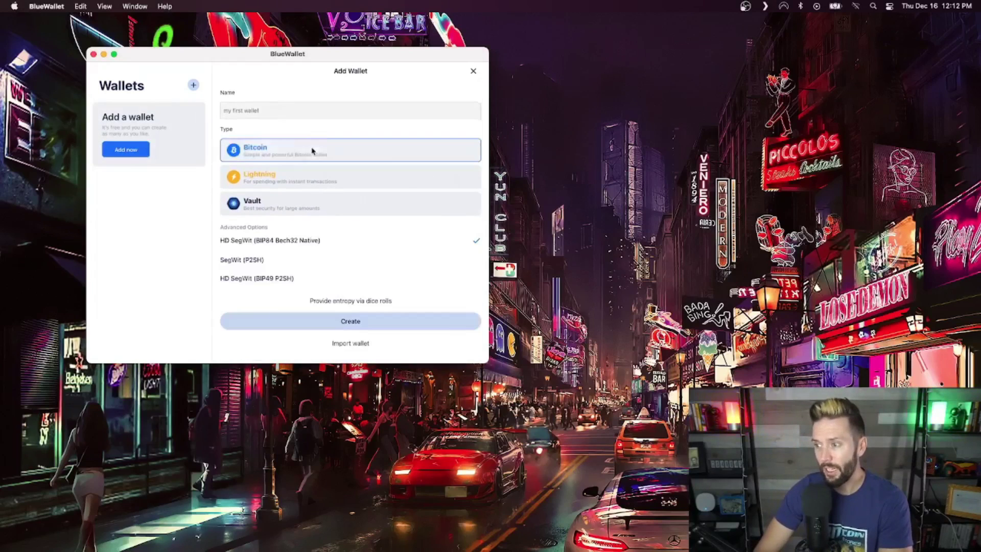
pyautogui.click(351, 321)
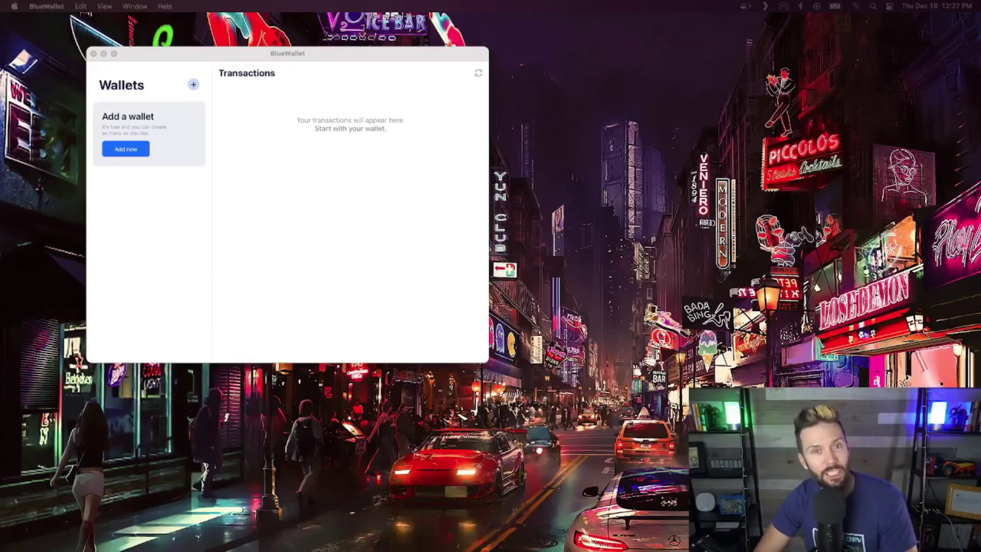
# Step: Import the wallet by pasting its 12 seed words, restoring the 0.00039456 BTC balance
pyautogui.click(127, 153)
pyautogui.click(129, 152)
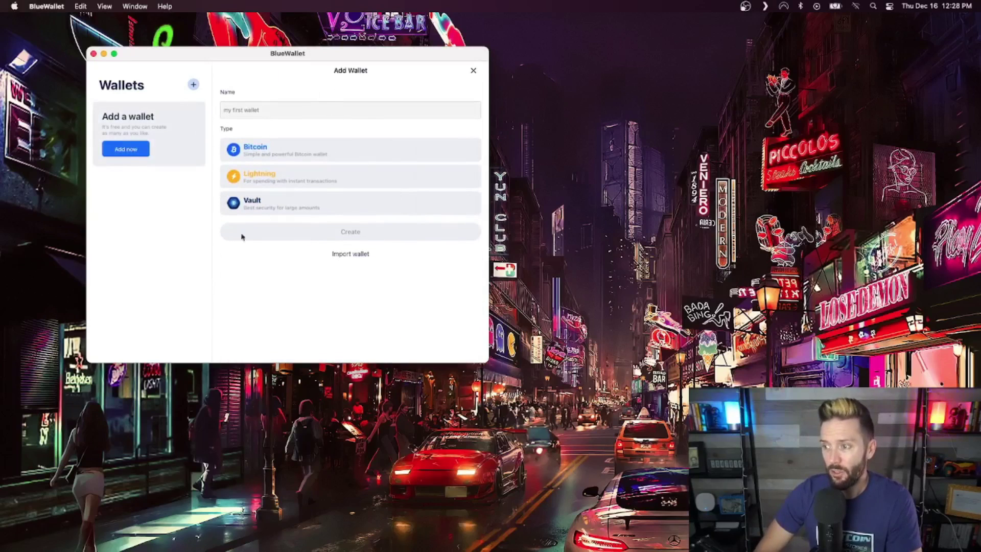
pyautogui.click(350, 254)
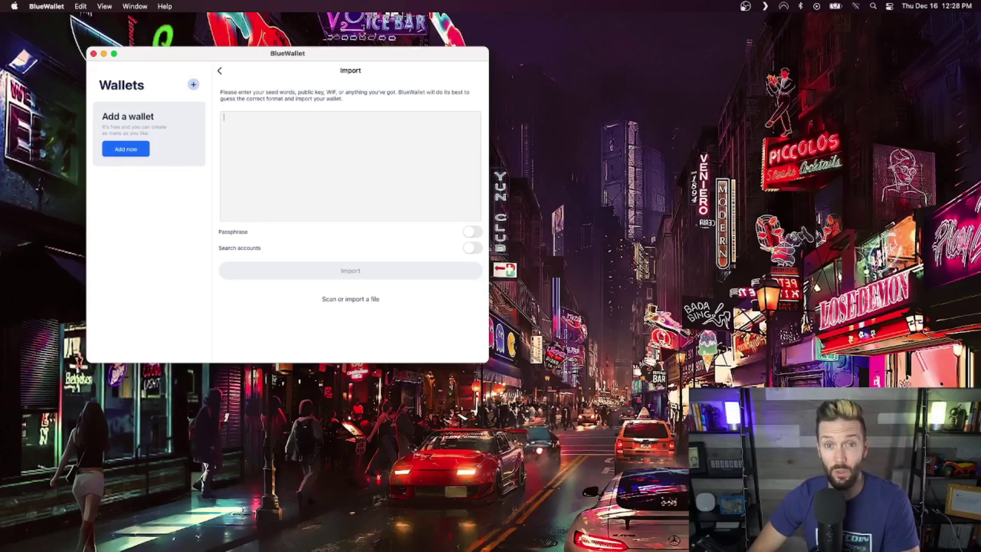
pyautogui.press('super+v')
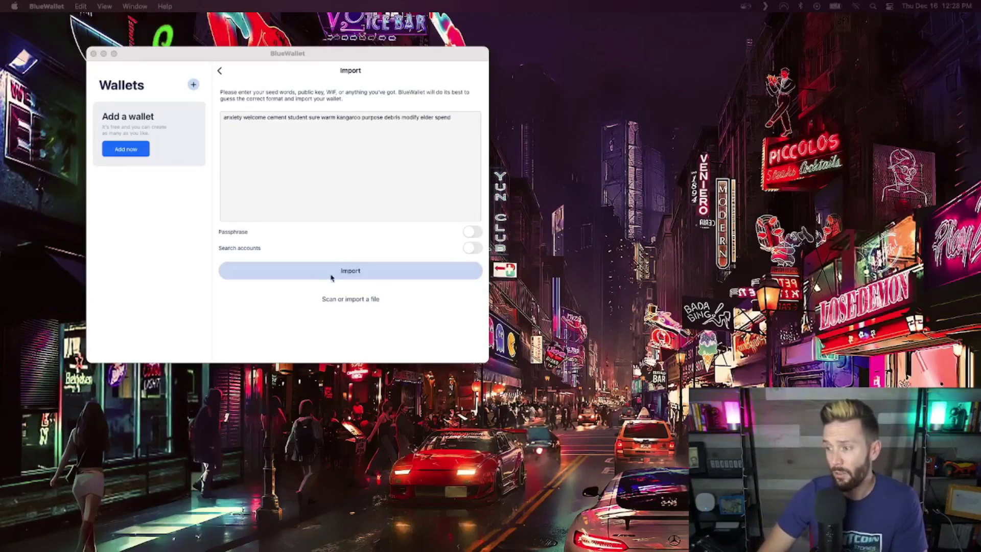
pyautogui.click(343, 274)
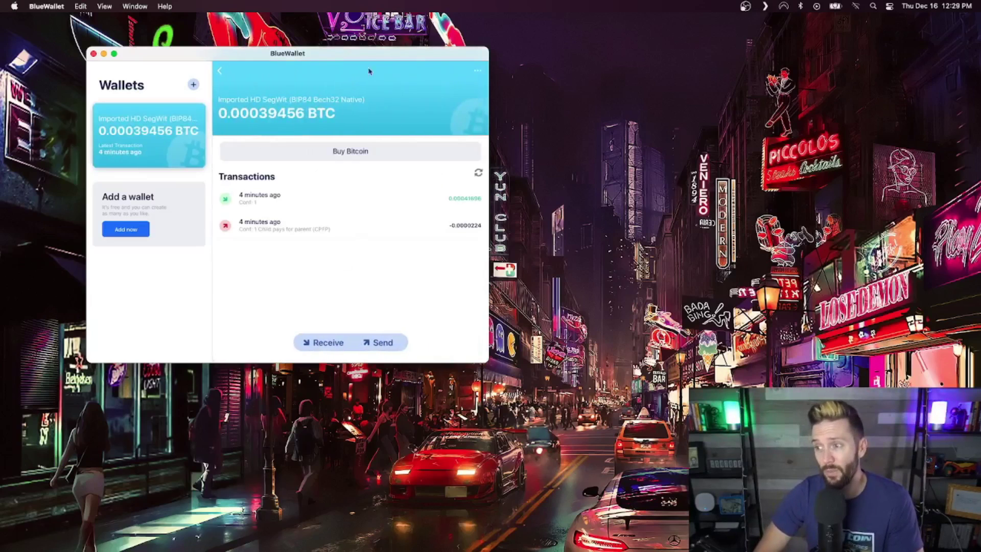
# Step: Switch the wallet balance display from BTC to sats, then to dollars ($18.92)
pyautogui.click(305, 113)
pyautogui.click(328, 117)
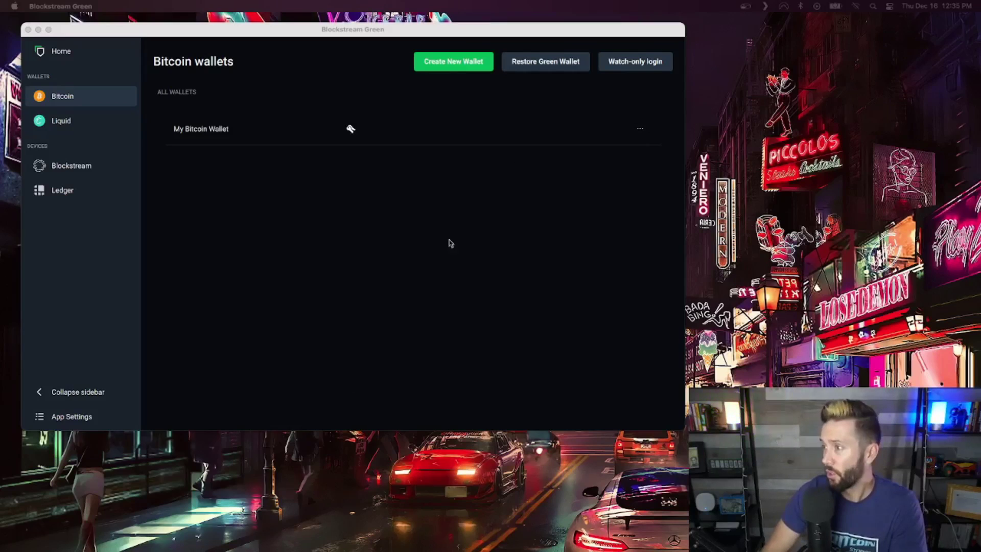
# Step: Restore a singlesig wallet in Green with a 12-word phrase, pasting in the seed words
pyautogui.click(533, 66)
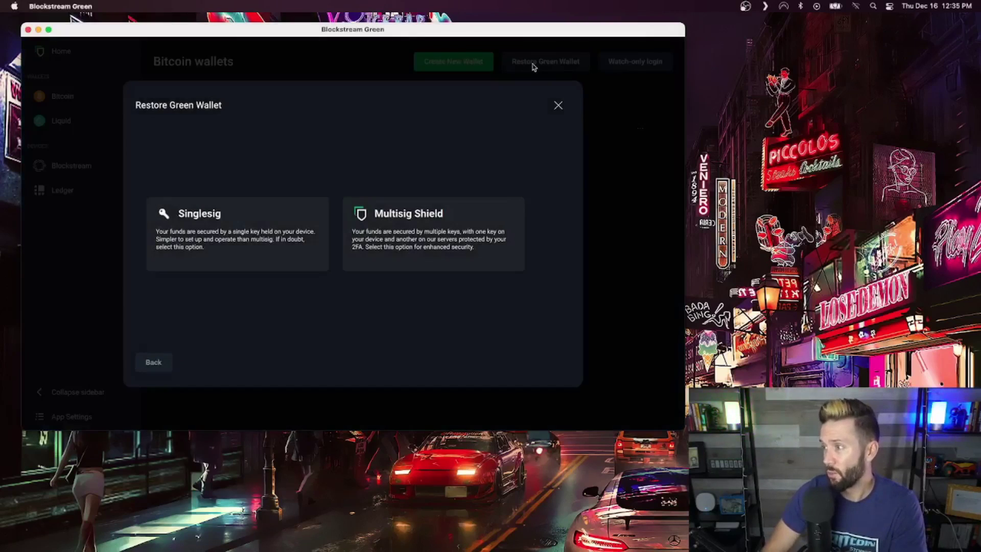
pyautogui.click(196, 240)
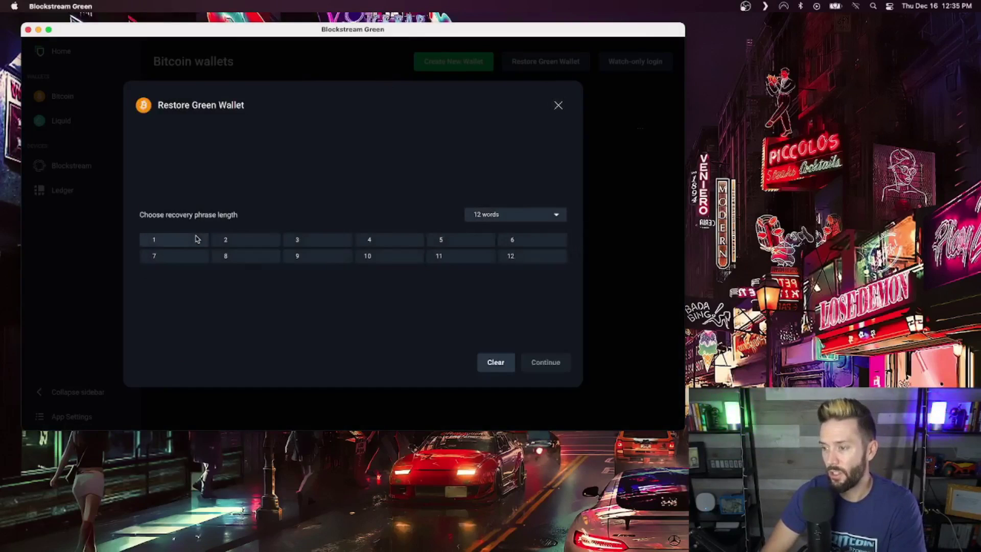
pyautogui.click(172, 241)
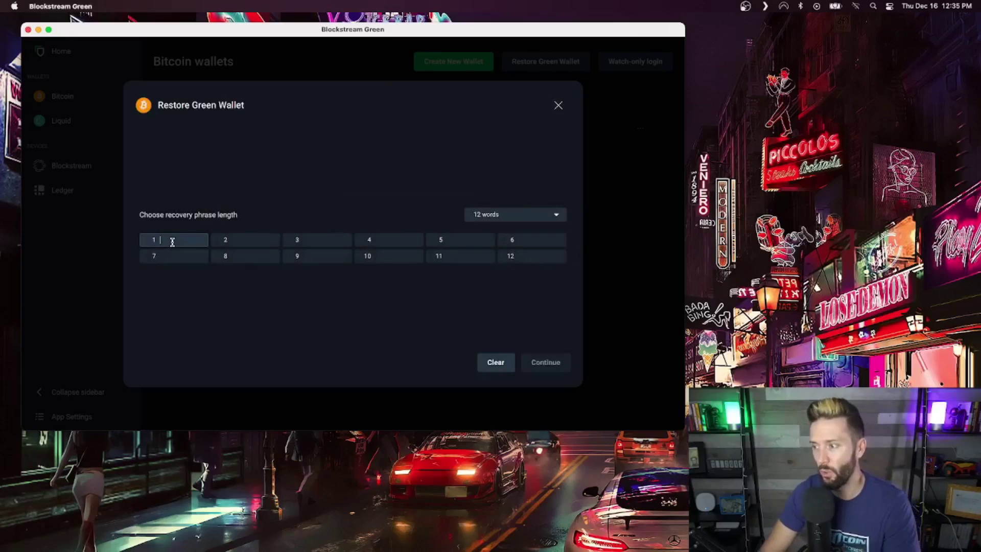
pyautogui.click(505, 217)
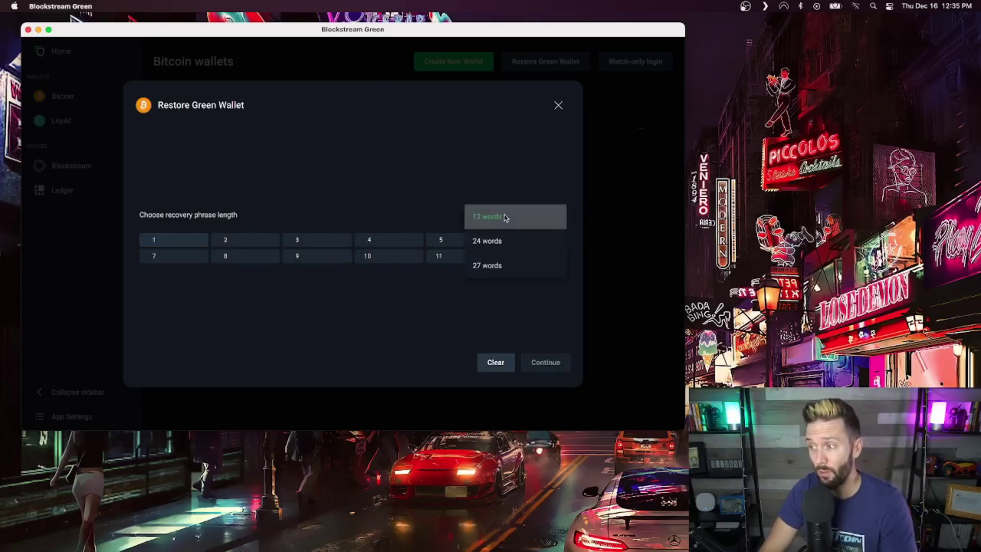
pyautogui.click(386, 163)
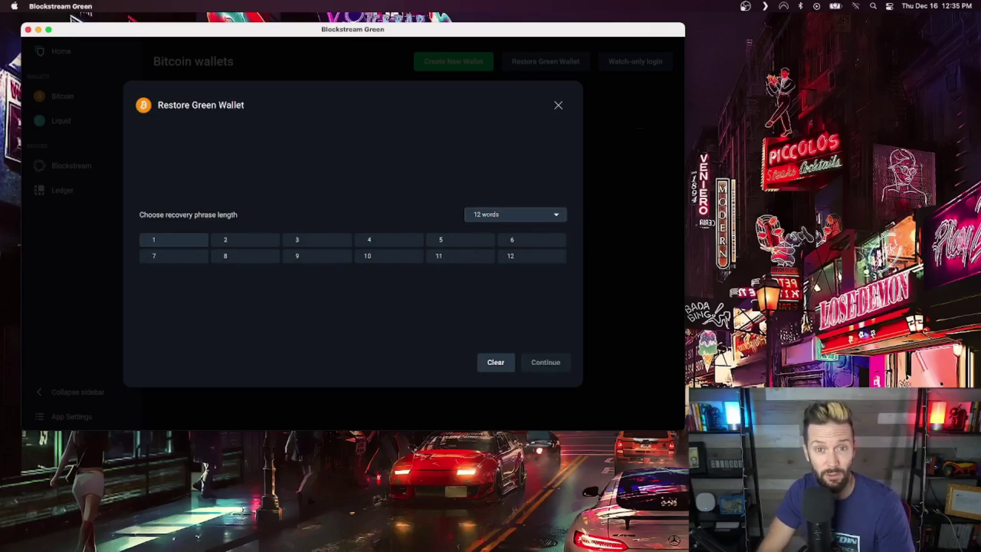
pyautogui.press('super+v')
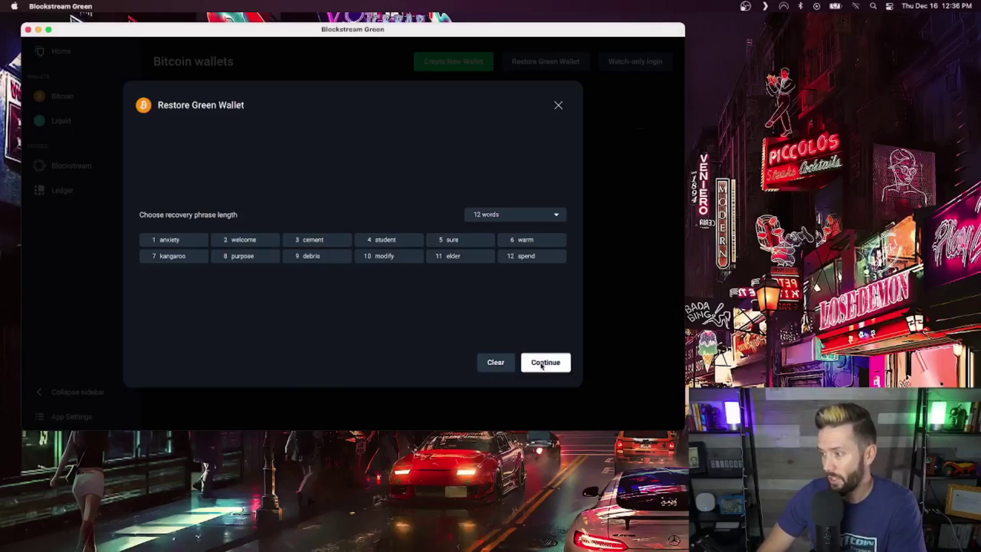
# Step: Submit the 12-word recovery phrase for checking
pyautogui.click(542, 366)
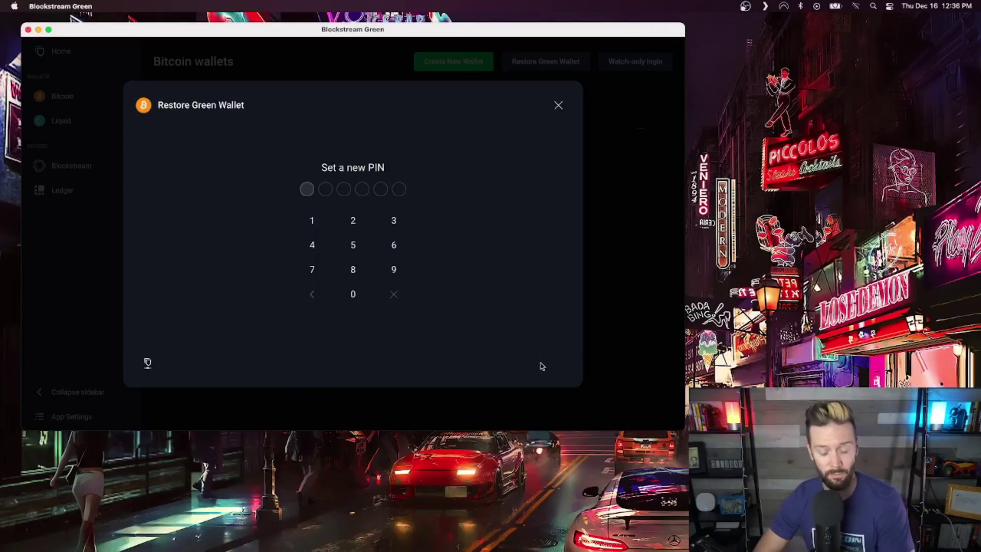
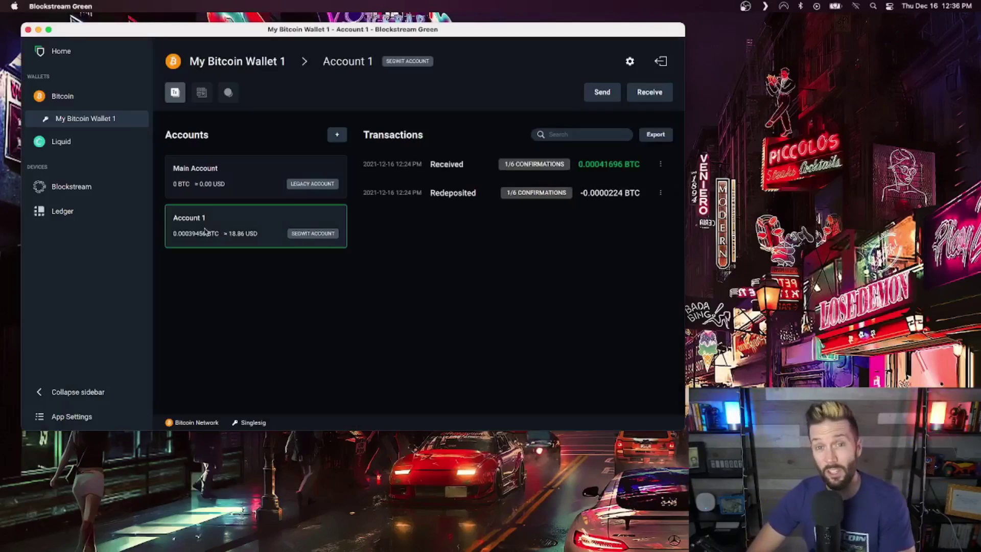